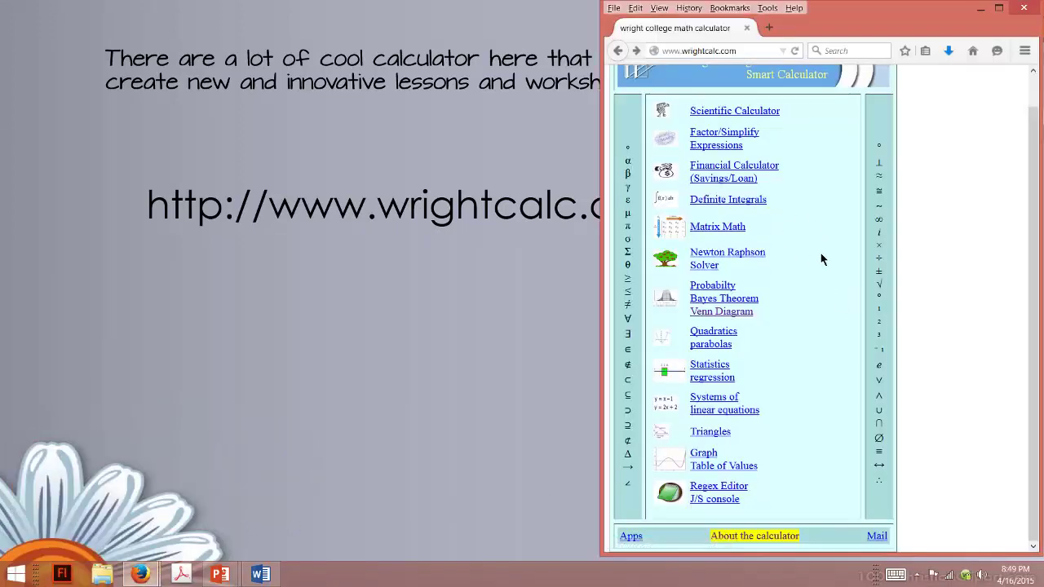
Open the Venn Diagram calculator and name the sets Ghosts, Vampires and Wolfmen
scroll(827, 247, "up", 1)
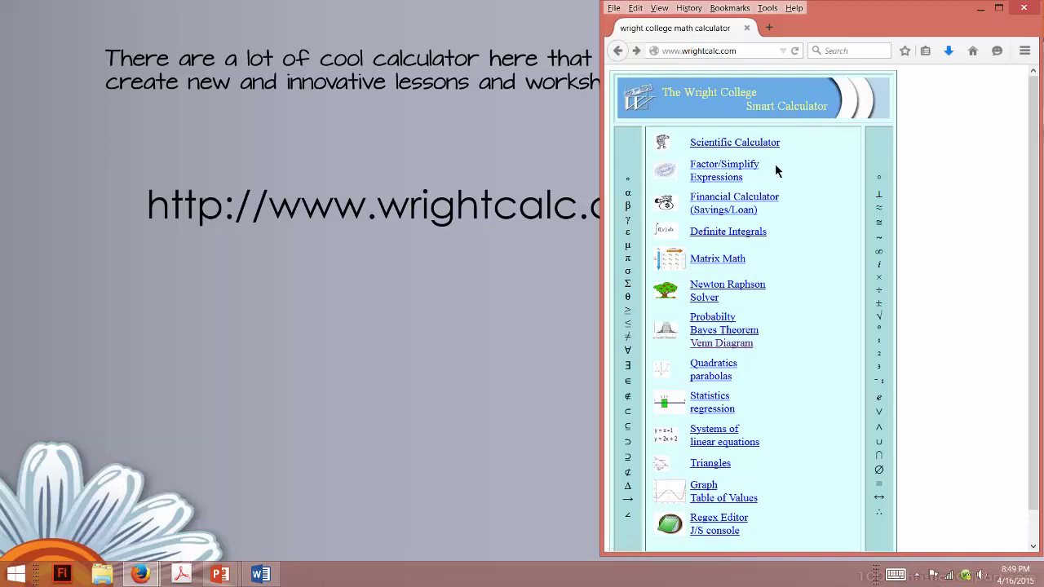
scroll(813, 324, "down", 1)
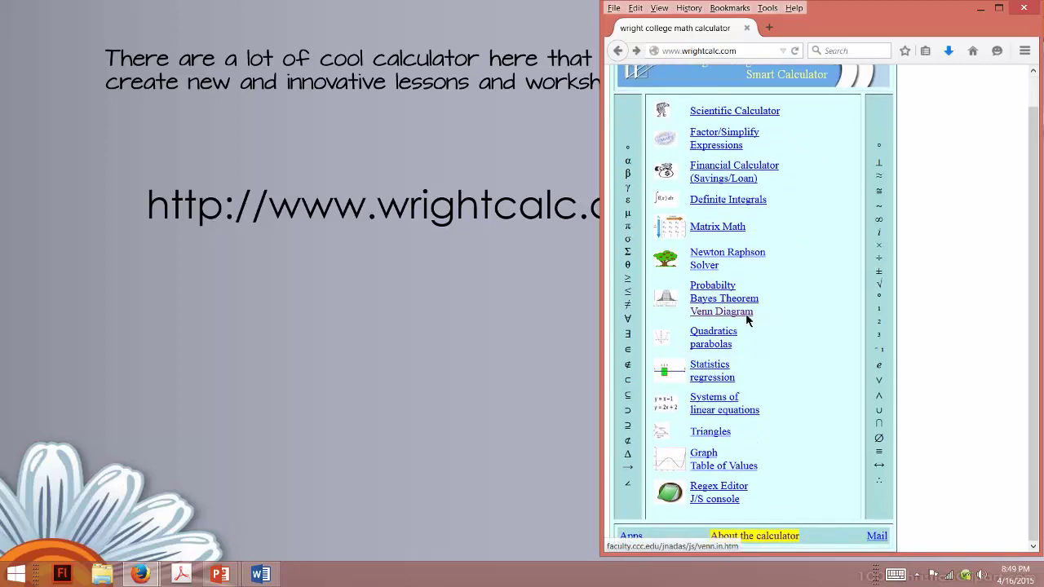
left_click(746, 315)
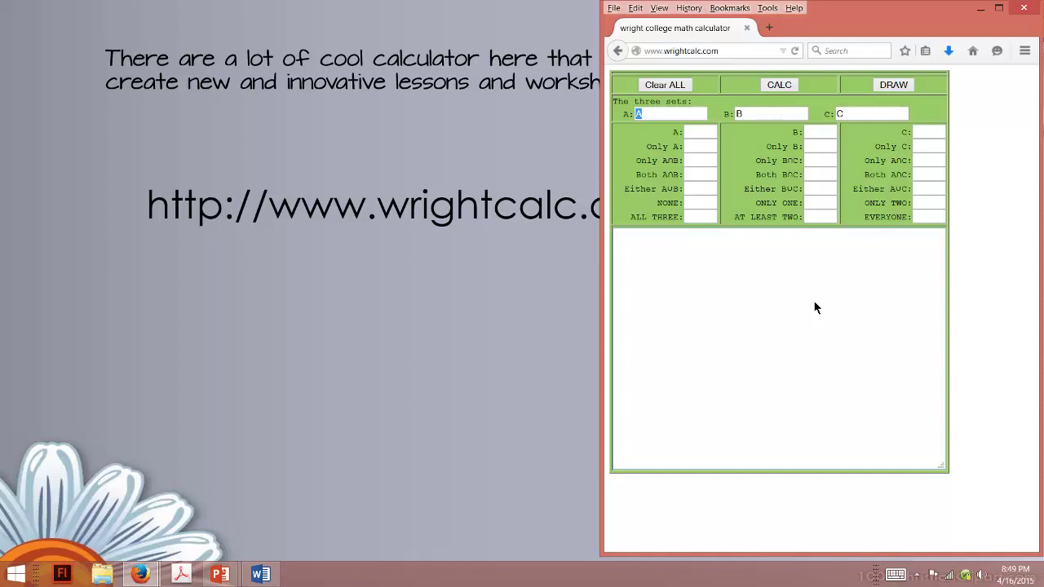
left_click(619, 104)
left_click_drag(646, 114, 630, 114)
type("Ghosts")
key("Tab")
type("Vampires")
key("Tab")
type("W")
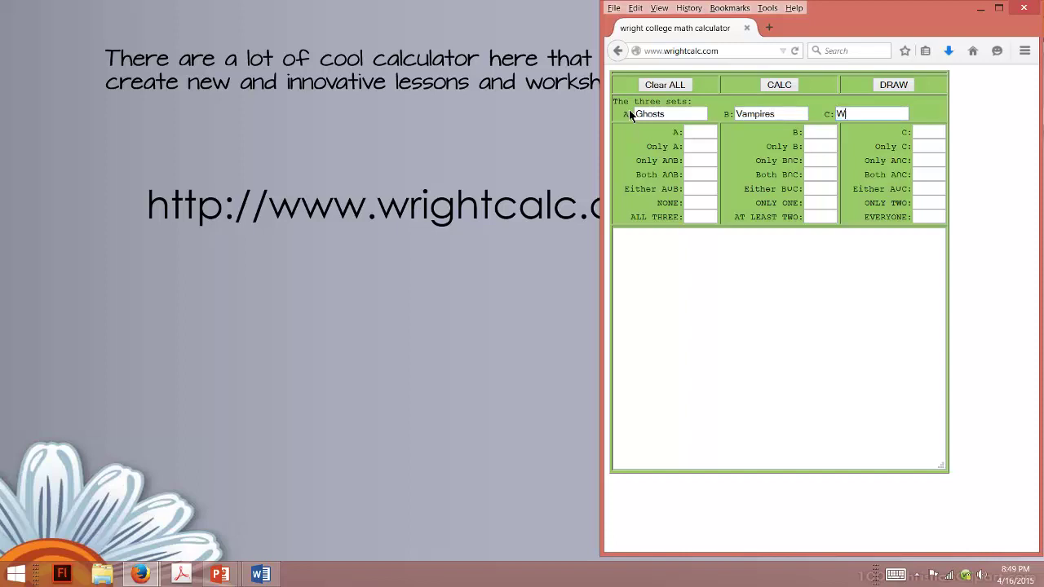
type("olfmen")
Enter 30 per set, 5 in each only-region and 10 in all three, then draw
left_click(695, 136)
type("30")
key("Tab")
type("30")
key("Tab")
type("30")
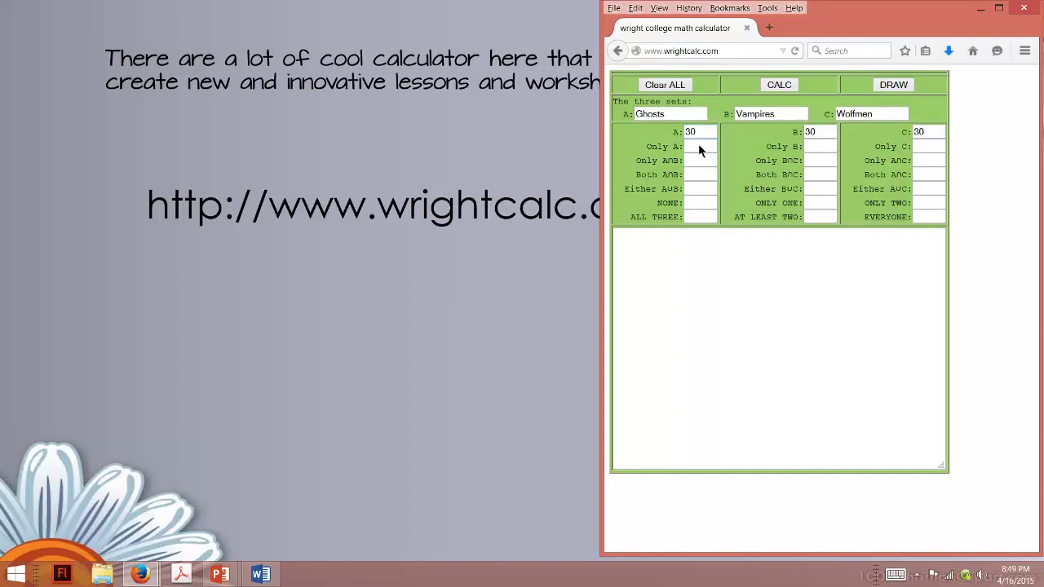
type("5")
key("Tab")
type("5")
key("Tab")
type("5")
left_click(689, 219)
type("10")
left_click(897, 85)
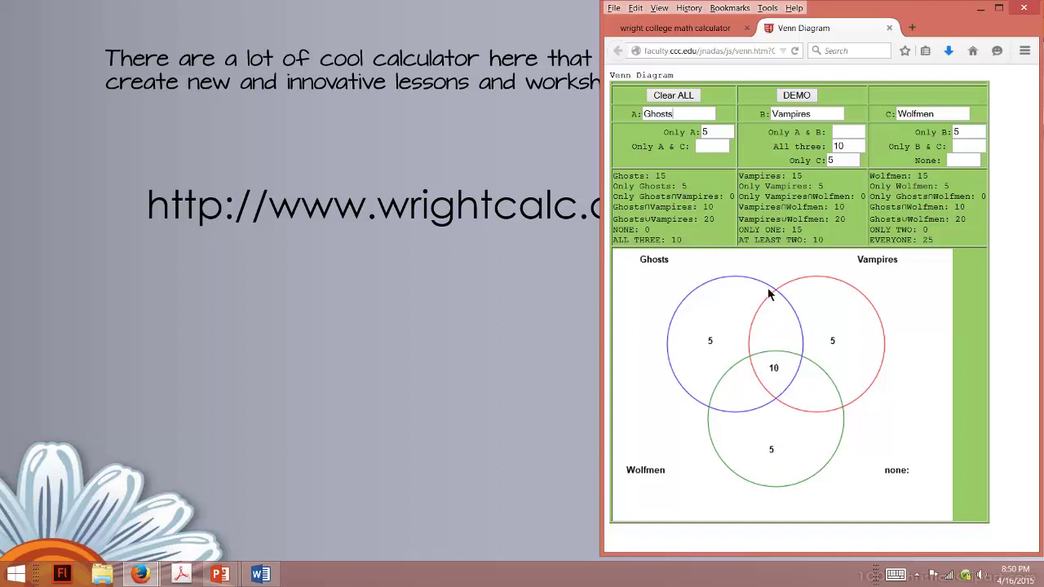
Set Ghosts-only to 10, Ghosts–Wolfmen 3, Ghosts–Vampires 7 and none 18, redrawing the diagram
double_click(704, 133)
type("10")
left_click(714, 192)
left_click(718, 153)
type("3")
left_click(853, 131)
type("7")
key("Tab")
key("Tab")
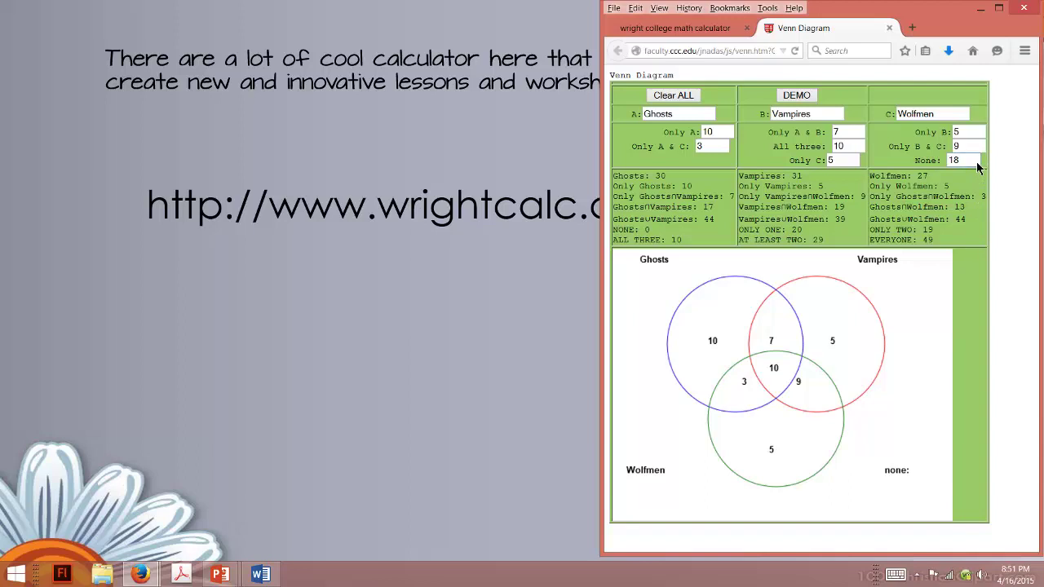
left_click(944, 216)
Open the Venn diagram as a standalone image and save it as 2149_10004673.png
right_click(867, 362)
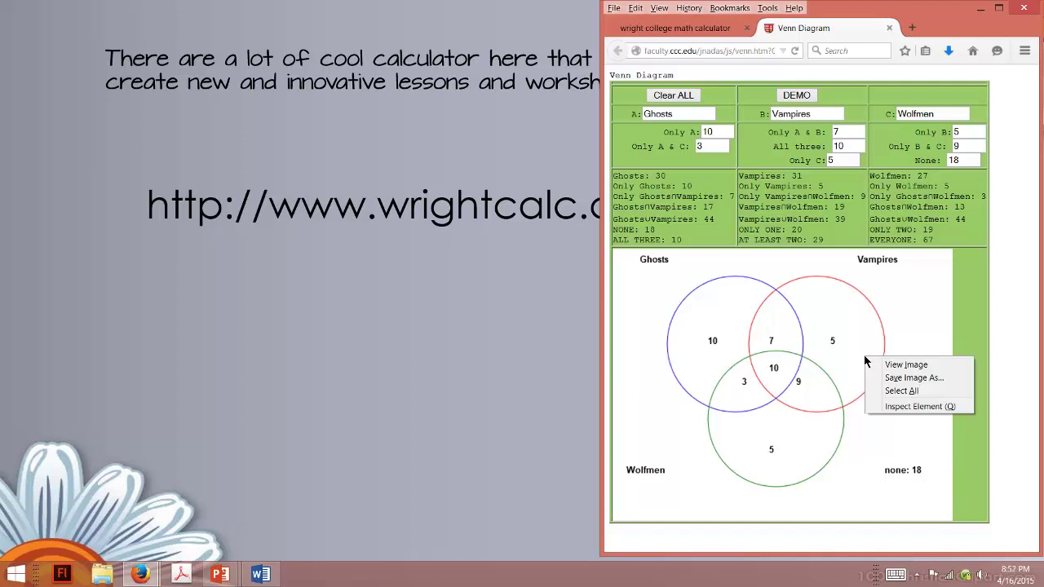
left_click(858, 348)
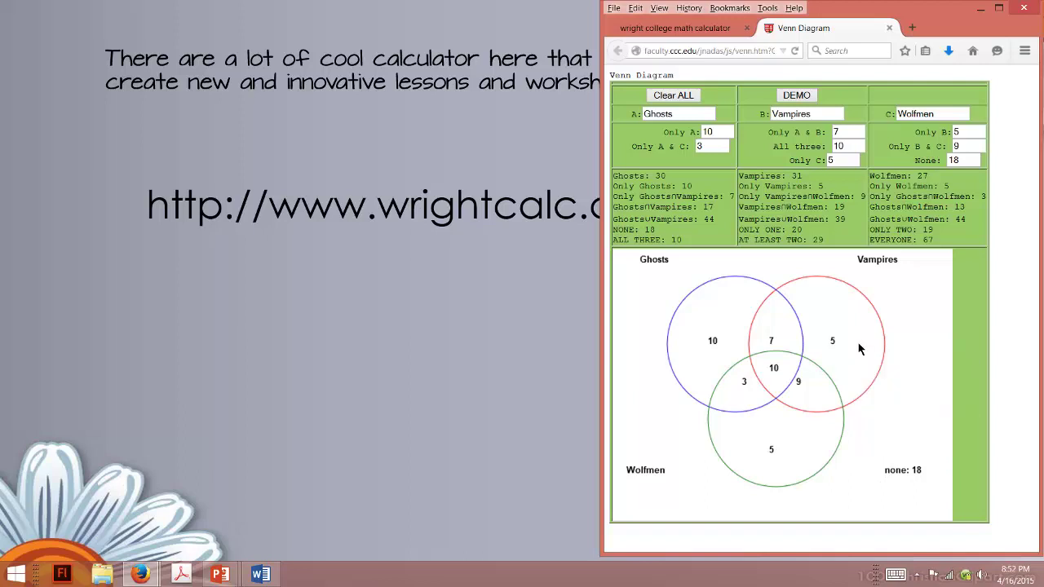
right_click(860, 346)
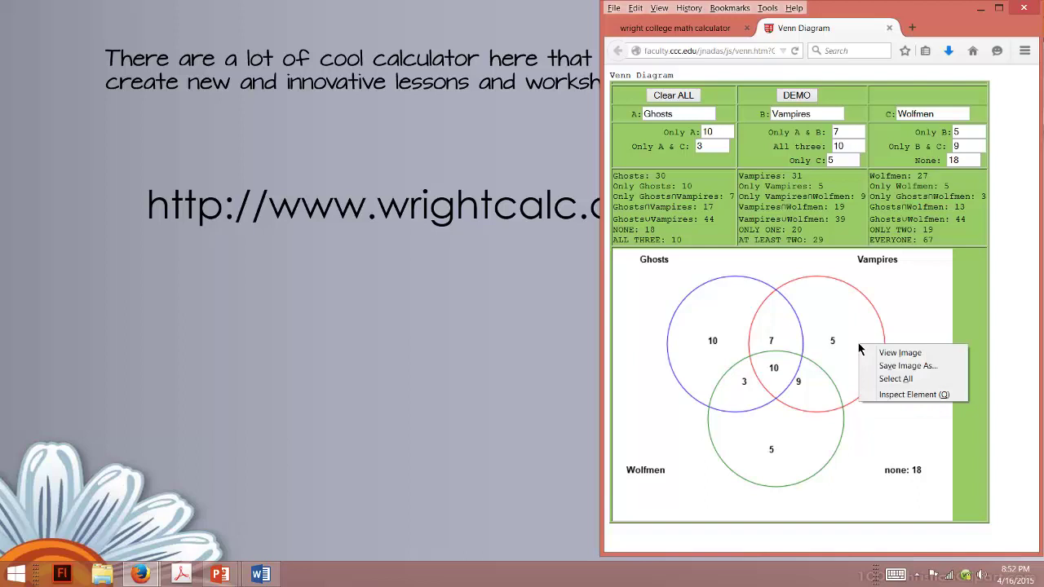
right_click(852, 312)
left_click(867, 320)
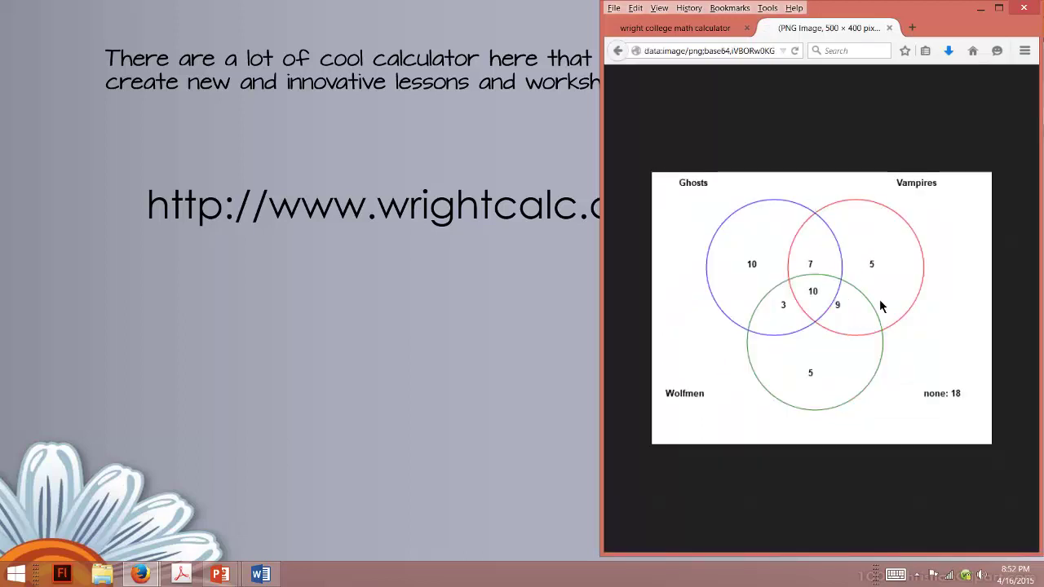
right_click(821, 249)
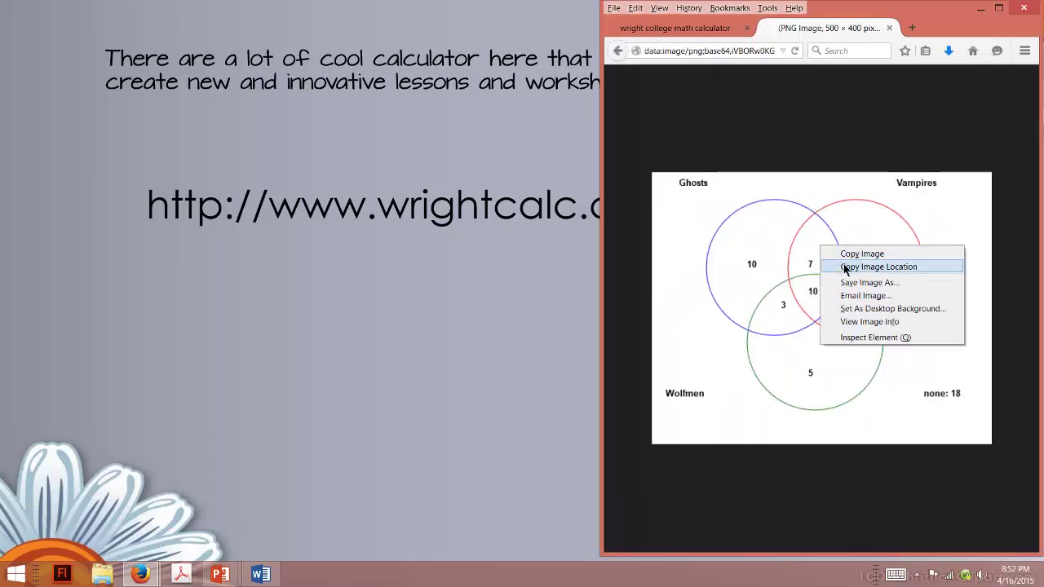
left_click(853, 283)
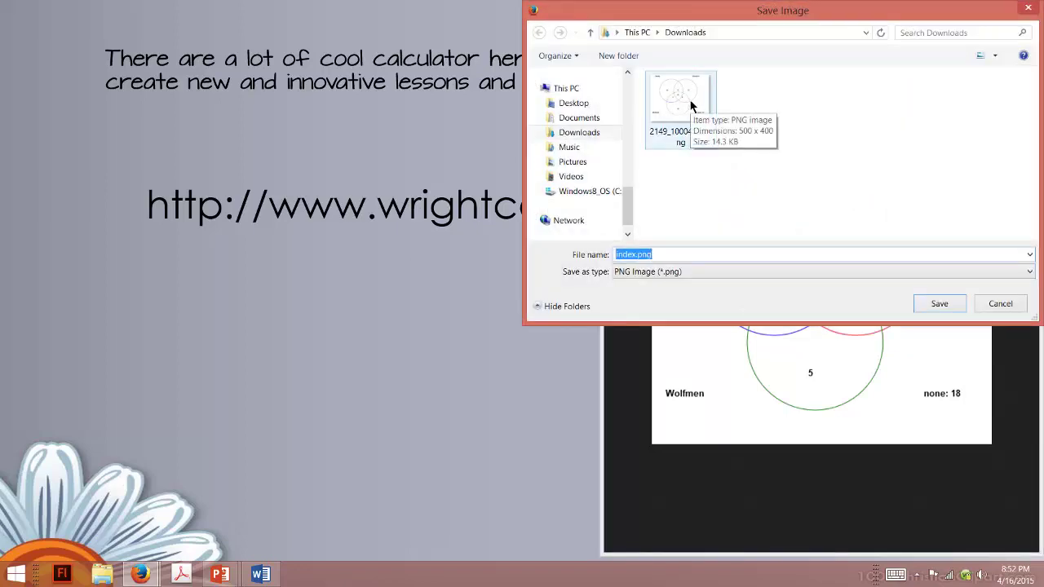
left_click(690, 105)
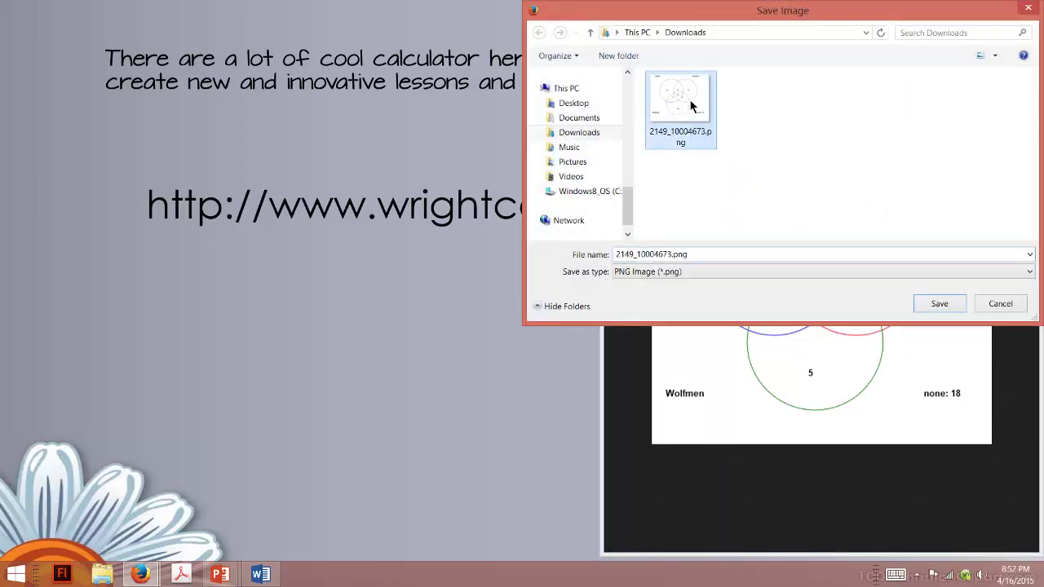
left_click(940, 303)
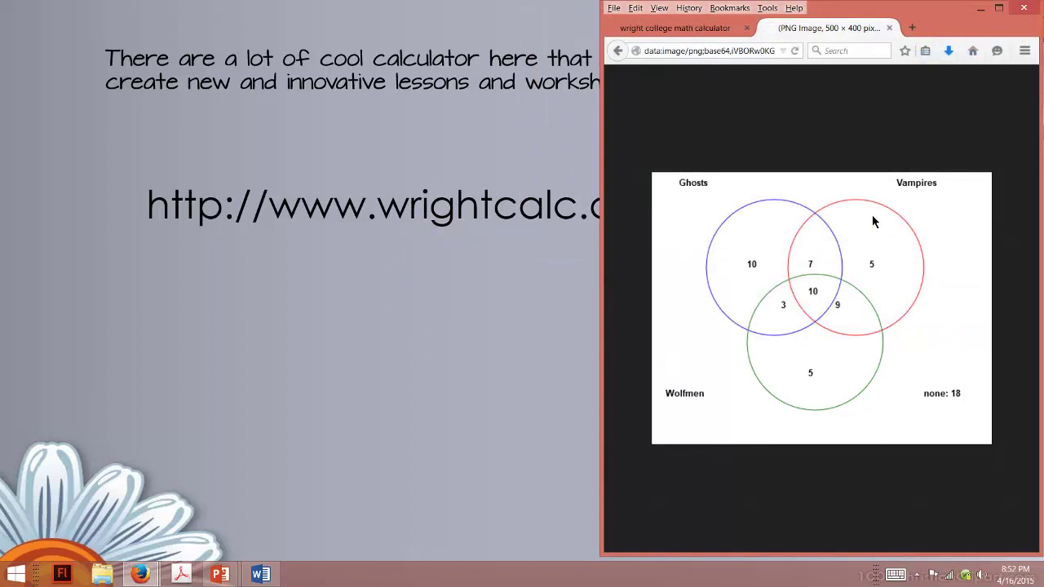
left_click(656, 29)
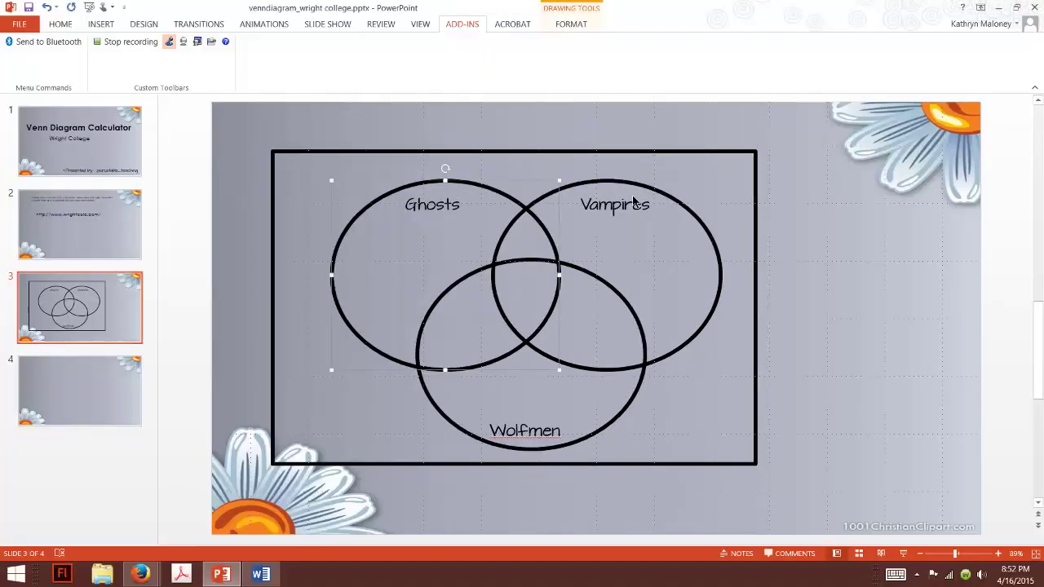
Select all the Ghosts–Vampires–Wolfmen diagram shapes on slide 3 and copy them
left_click(637, 200)
left_click(593, 285)
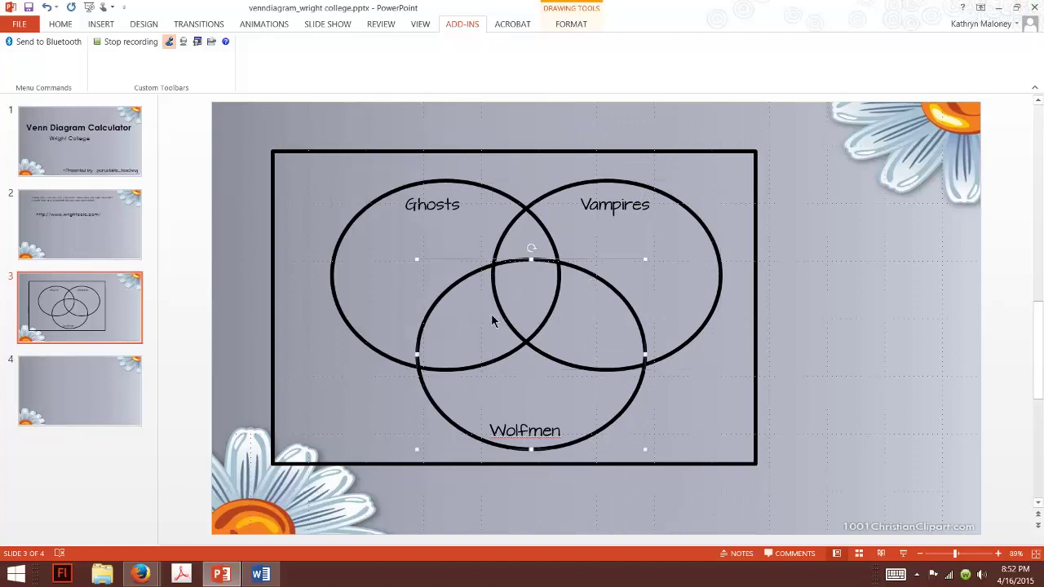
left_click(488, 367)
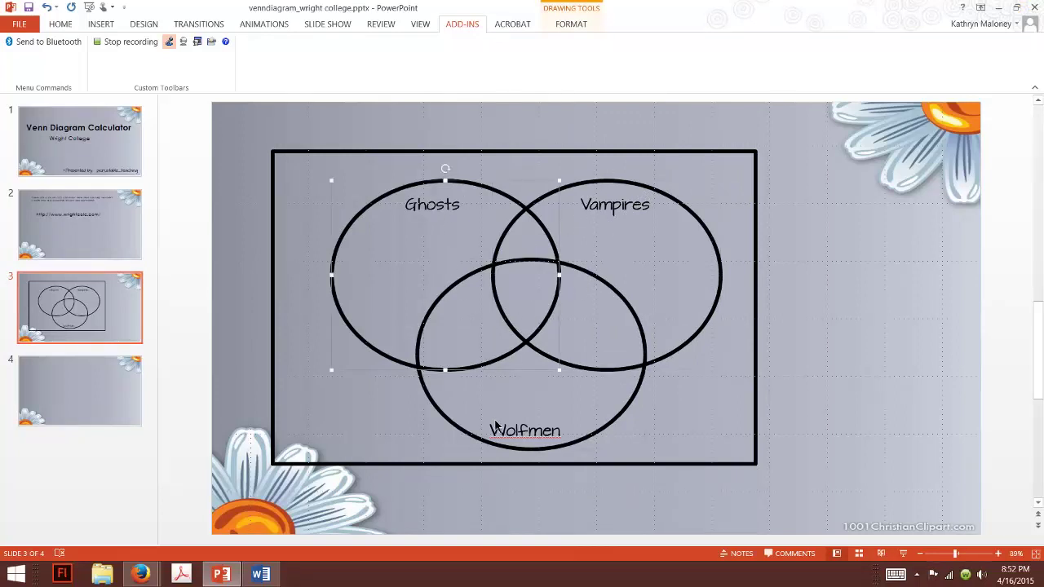
mouse_move(249, 133)
left_mouse_down()
mouse_move(656, 506)
mouse_move(856, 528)
left_mouse_up()
right_click(729, 471)
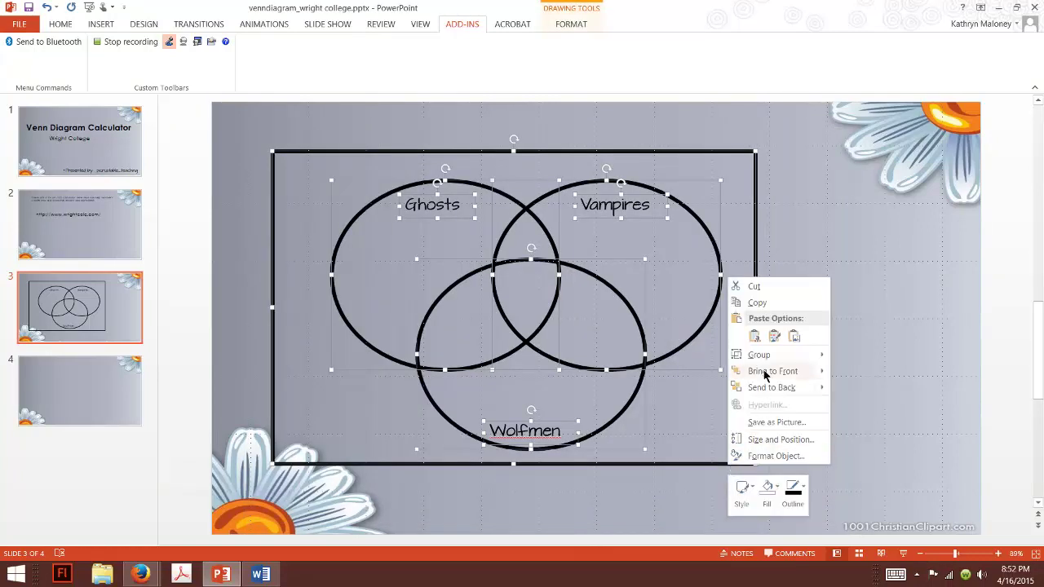
left_click(757, 304)
Paste the diagram onto slide 4, try moving and enlarging it, then delete it
left_click(103, 367)
right_click(347, 220)
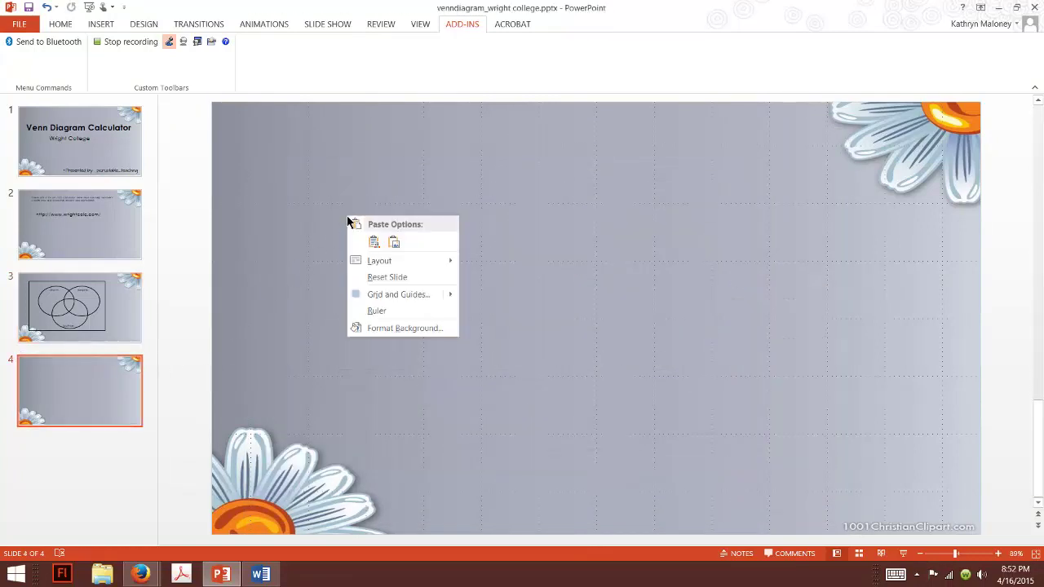
left_click(374, 243)
left_click(304, 185)
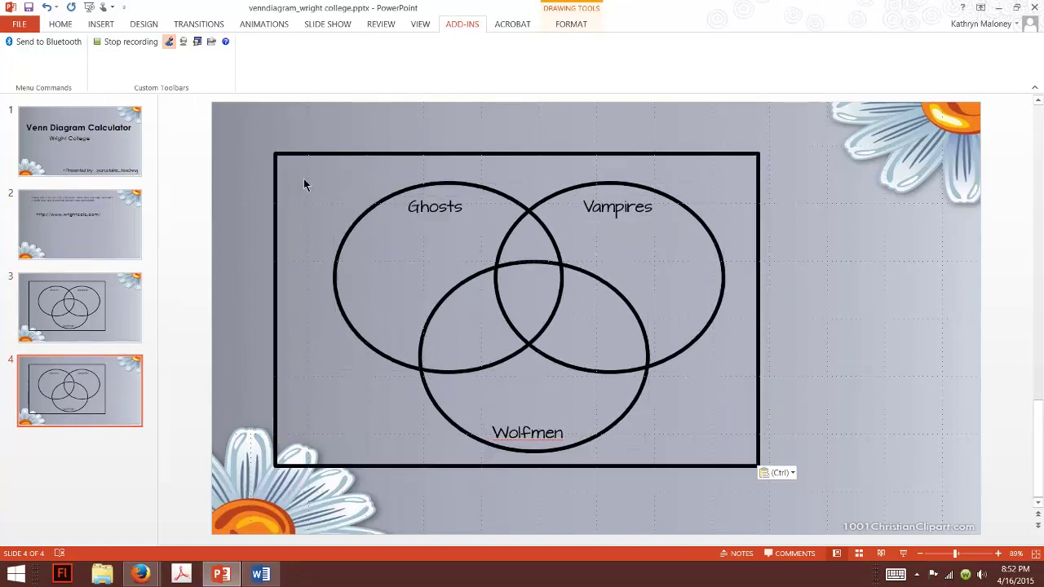
left_click_drag(304, 184, 322, 188)
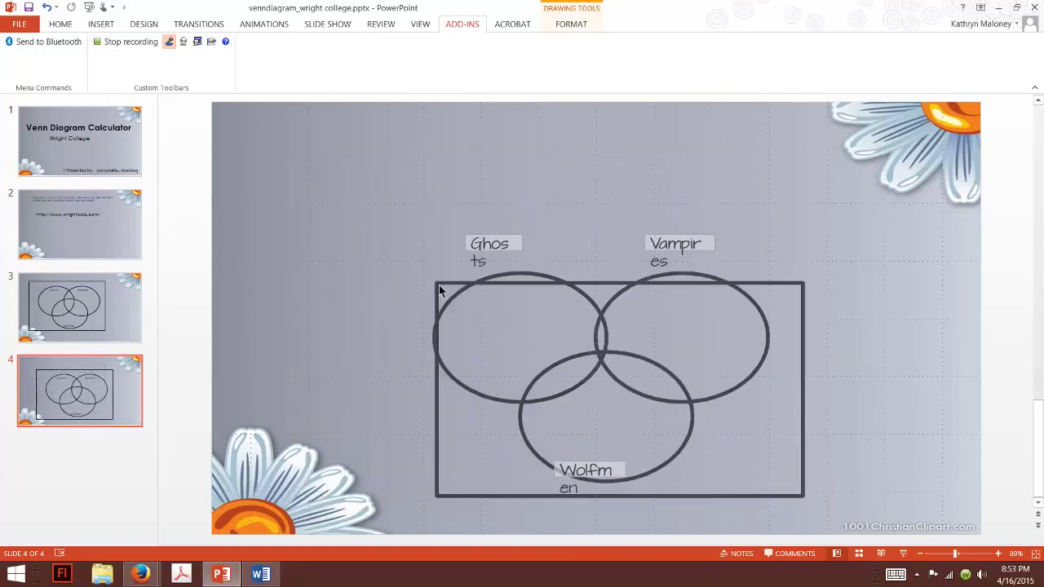
left_click_drag(438, 290, 303, 168)
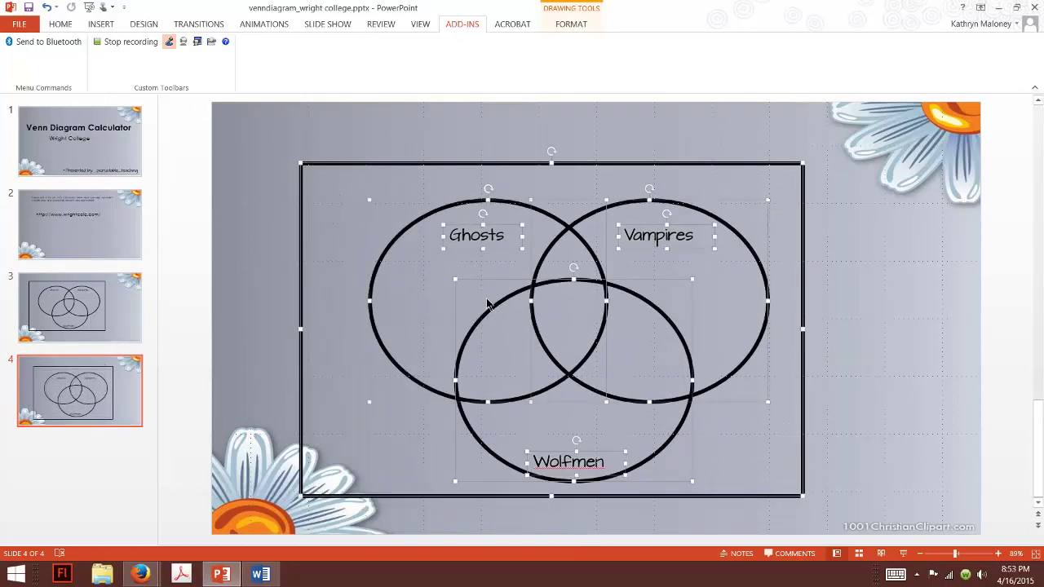
key("Delete")
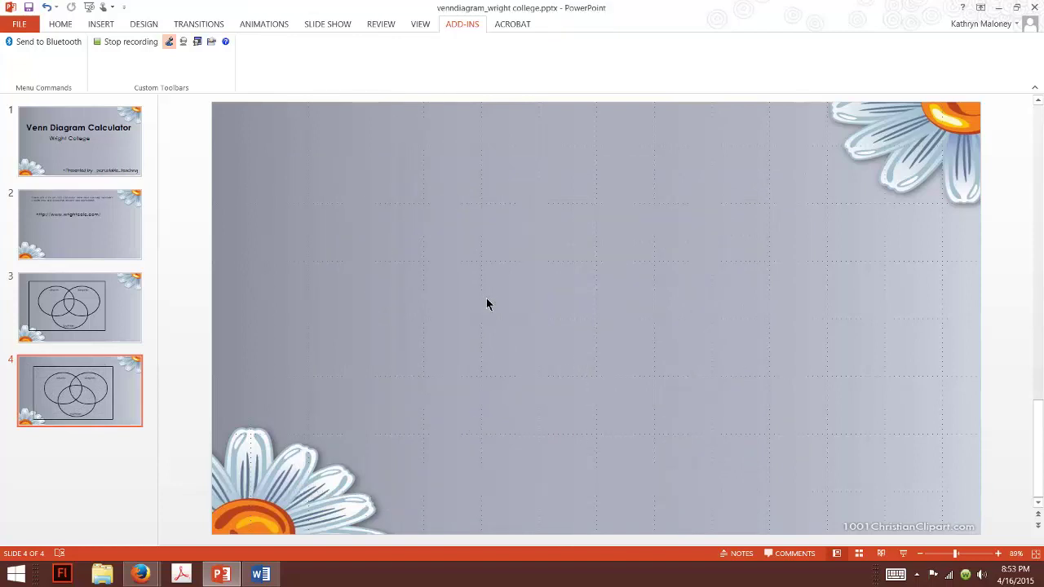
Re-paste it as a picture, shrink it toward the lower right, and copy it
right_click(423, 187)
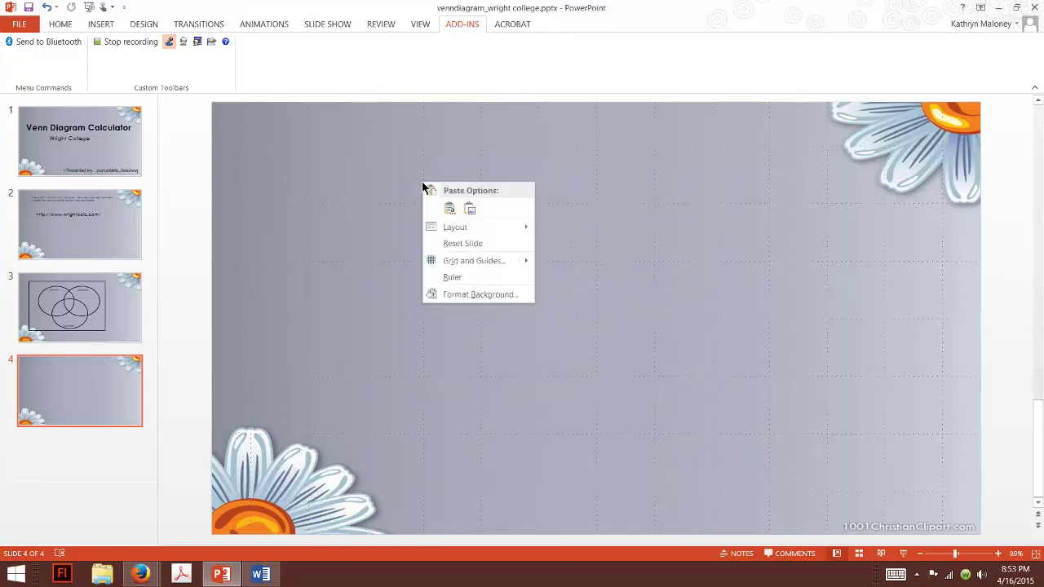
left_click(469, 210)
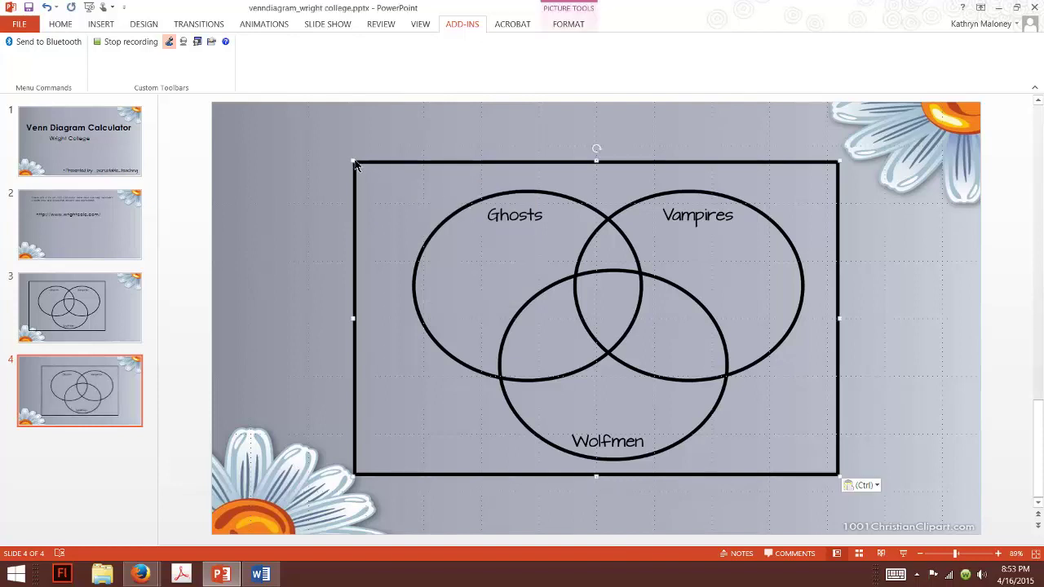
left_click_drag(356, 164, 533, 283)
left_click(484, 254)
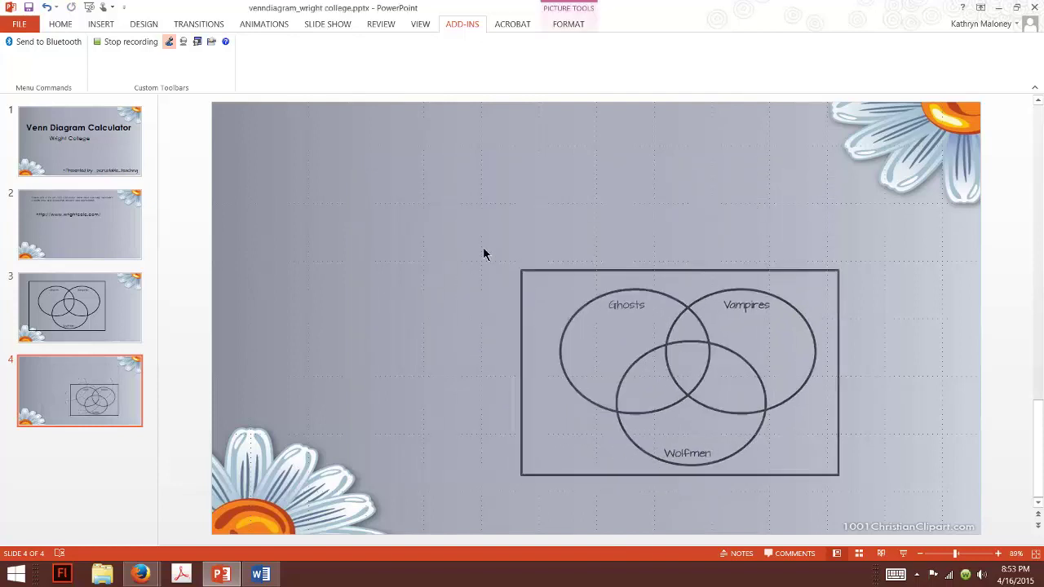
key("ctrl+z")
left_click_drag(390, 185, 499, 256)
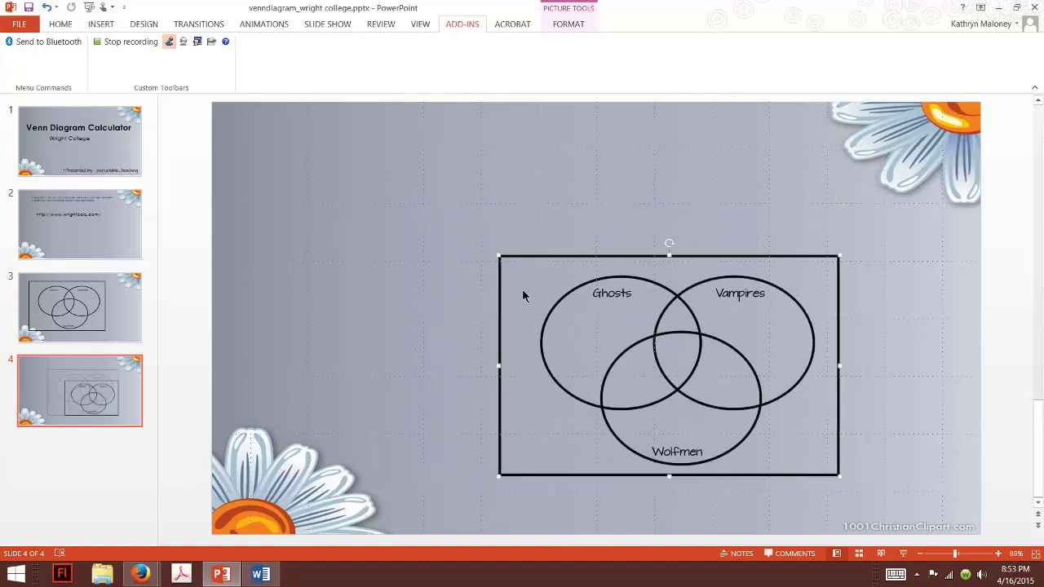
right_click(571, 301)
left_click(593, 317)
Paste the Venn picture into Document1, set it In Front of Text, and move it down
mouse_move(259, 576)
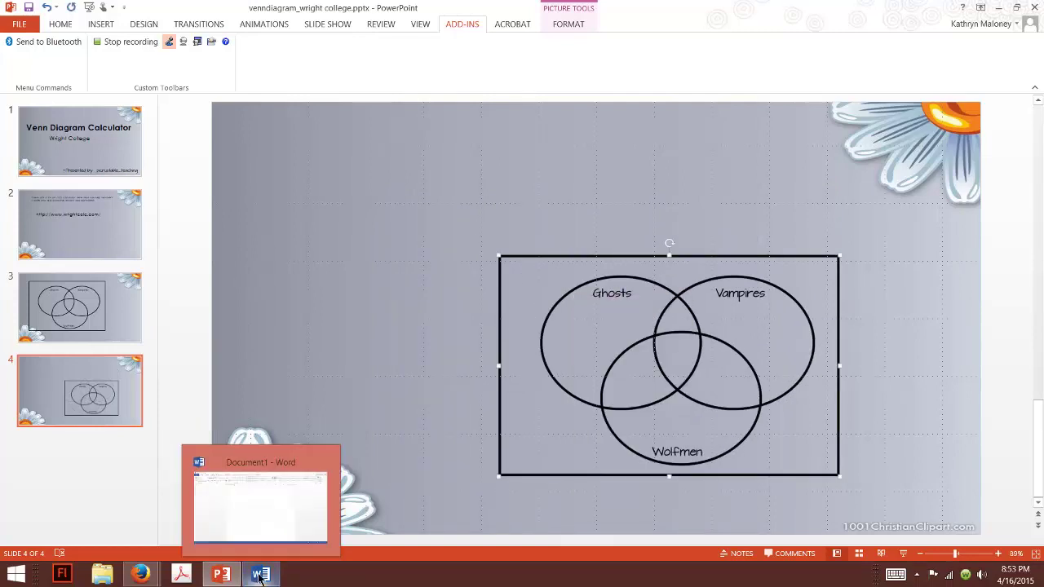
left_click(268, 534)
right_click(319, 185)
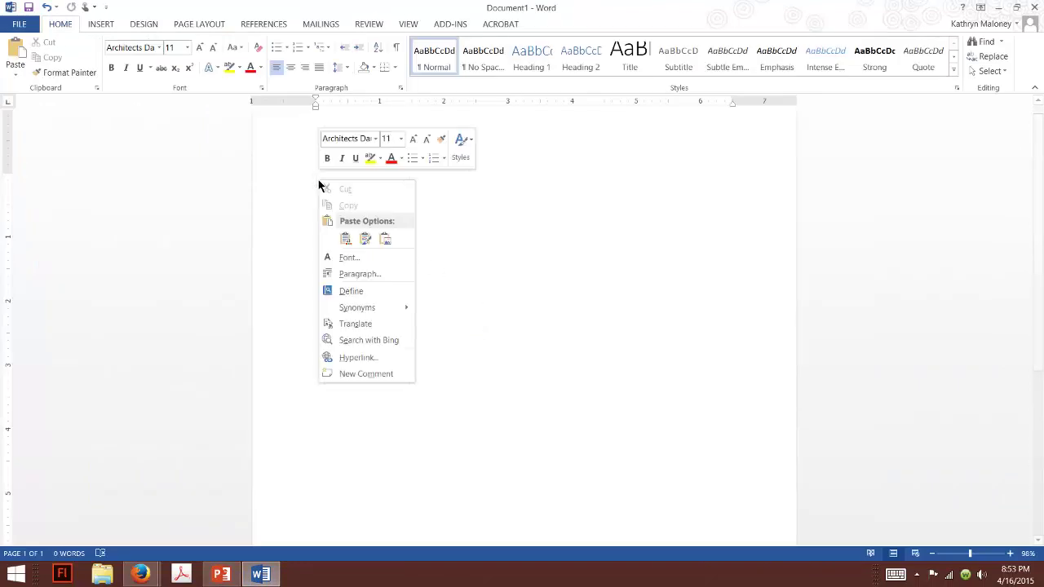
left_click(385, 238)
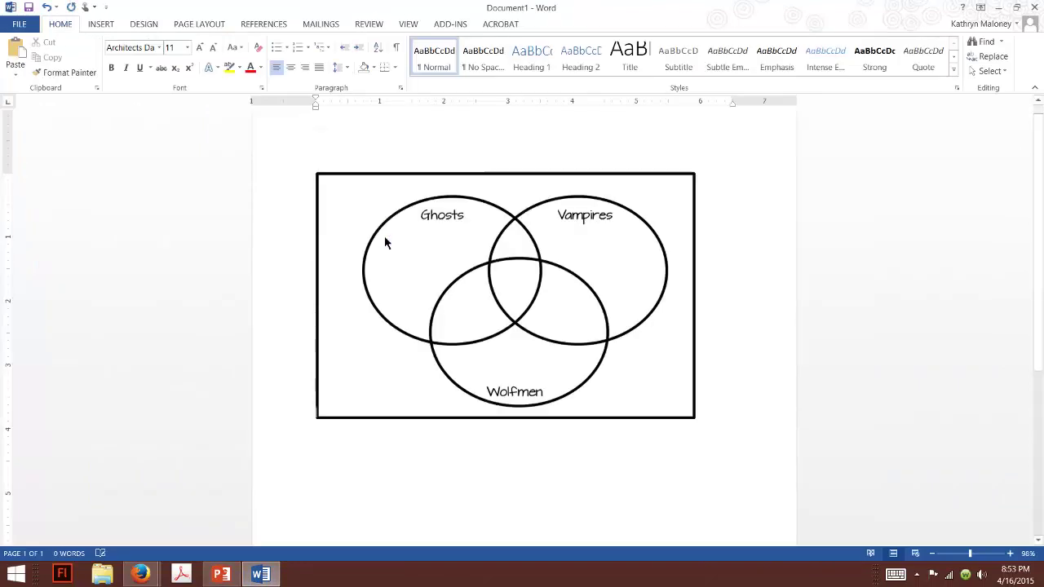
left_click(325, 182)
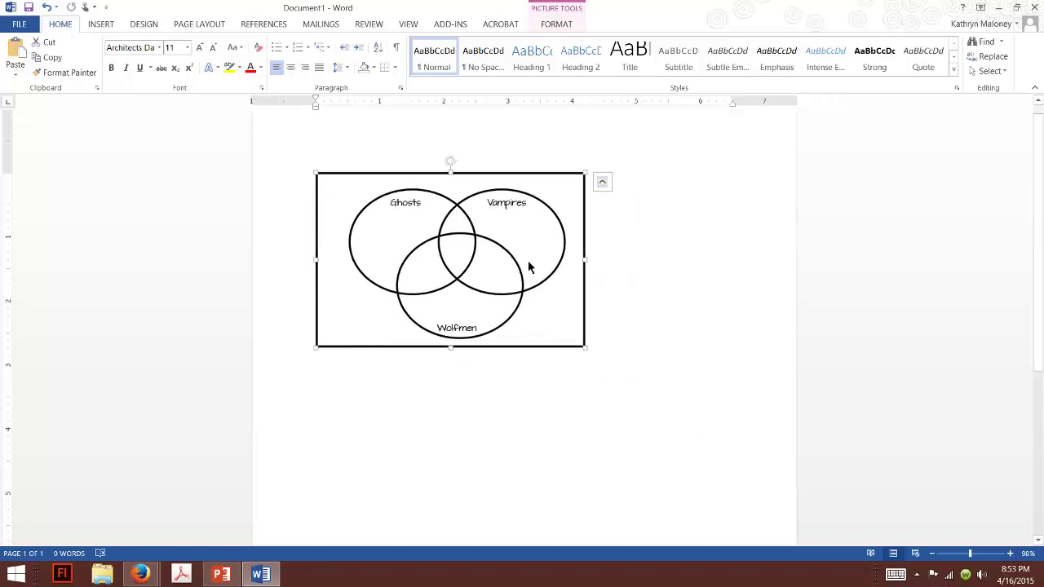
mouse_move(587, 475)
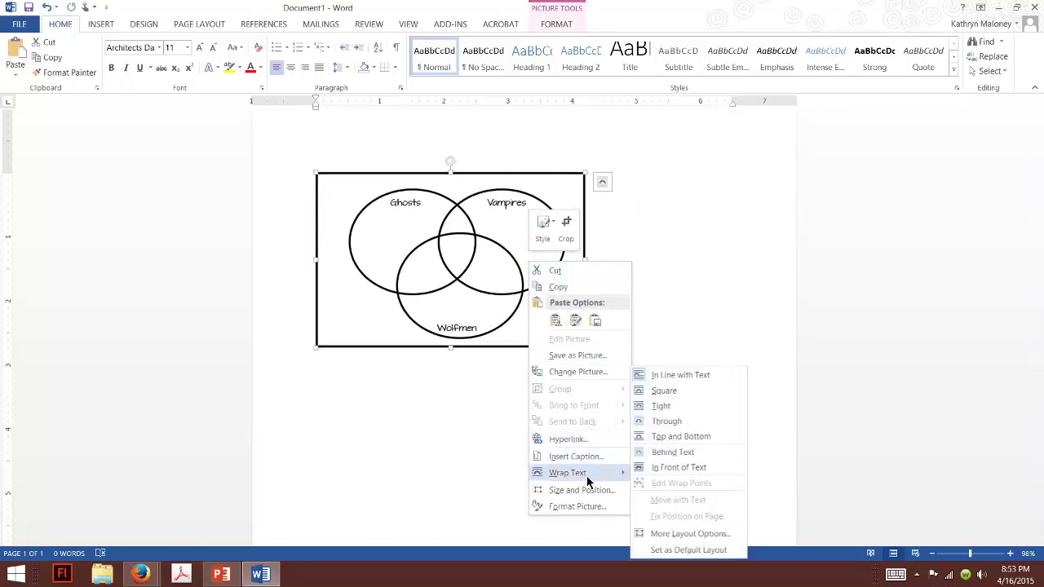
left_click(650, 468)
left_click_drag(543, 298, 546, 331)
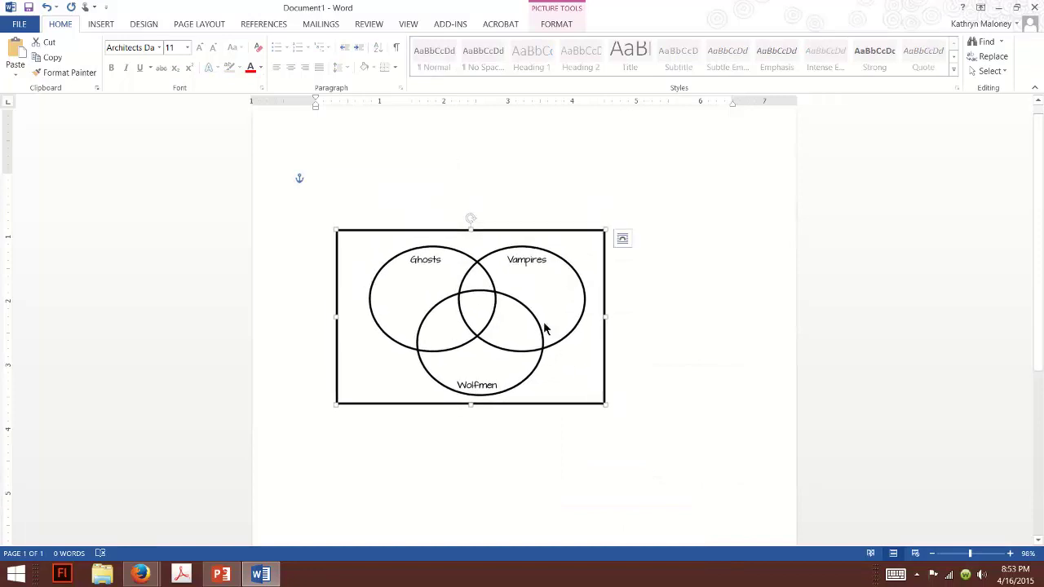
left_click(344, 185)
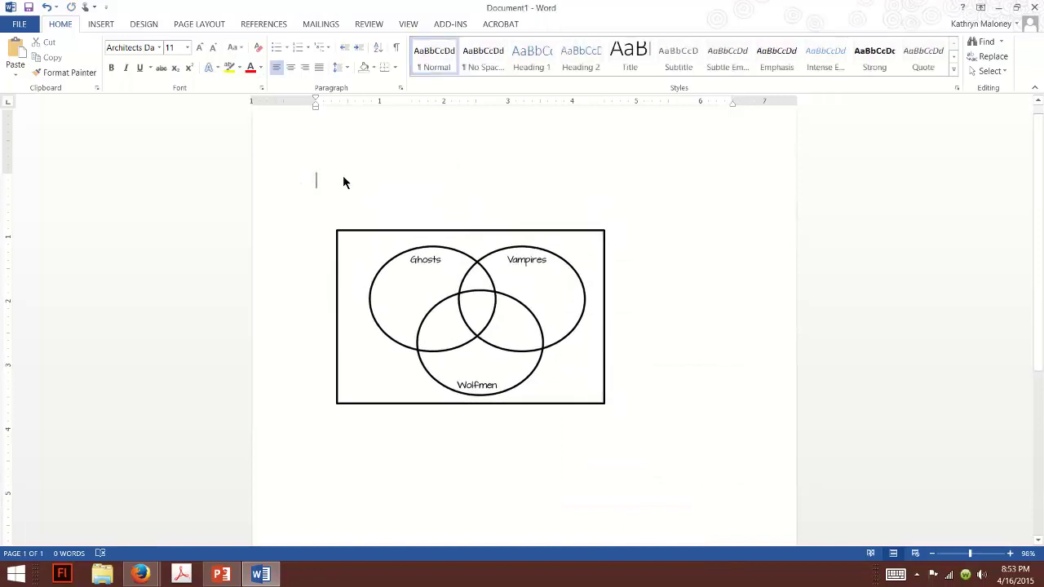
Type 'There were 67 guests at the Halloween party.' after checking the 67 total in the calculator
type("There were")
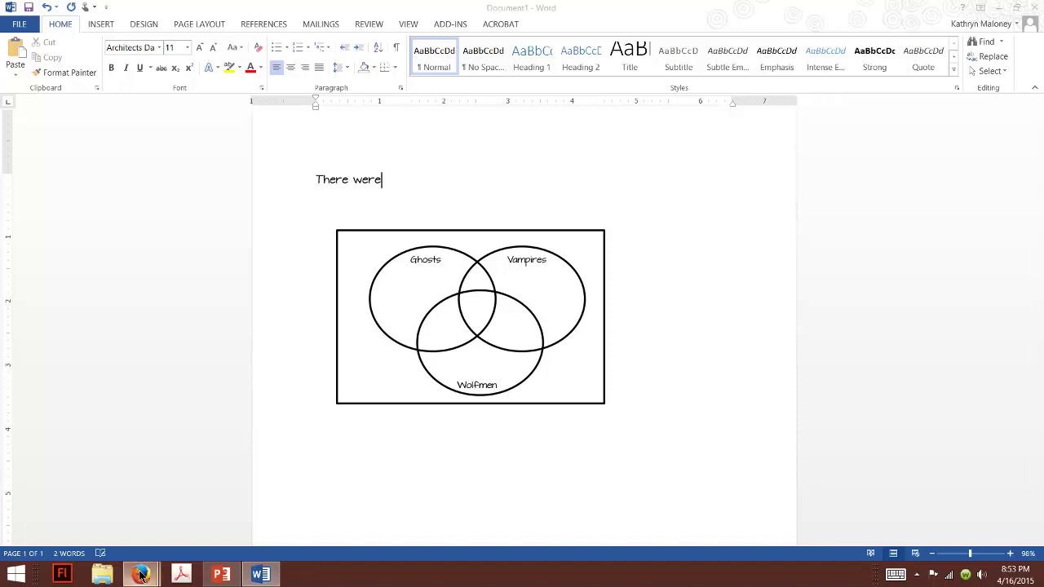
mouse_move(140, 575)
left_click(232, 512)
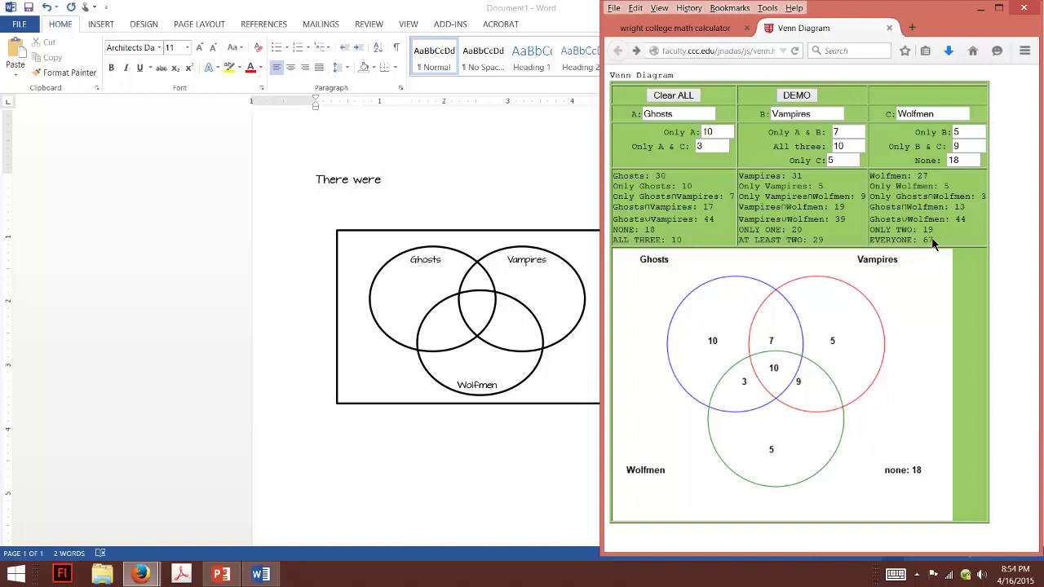
left_click(980, 7)
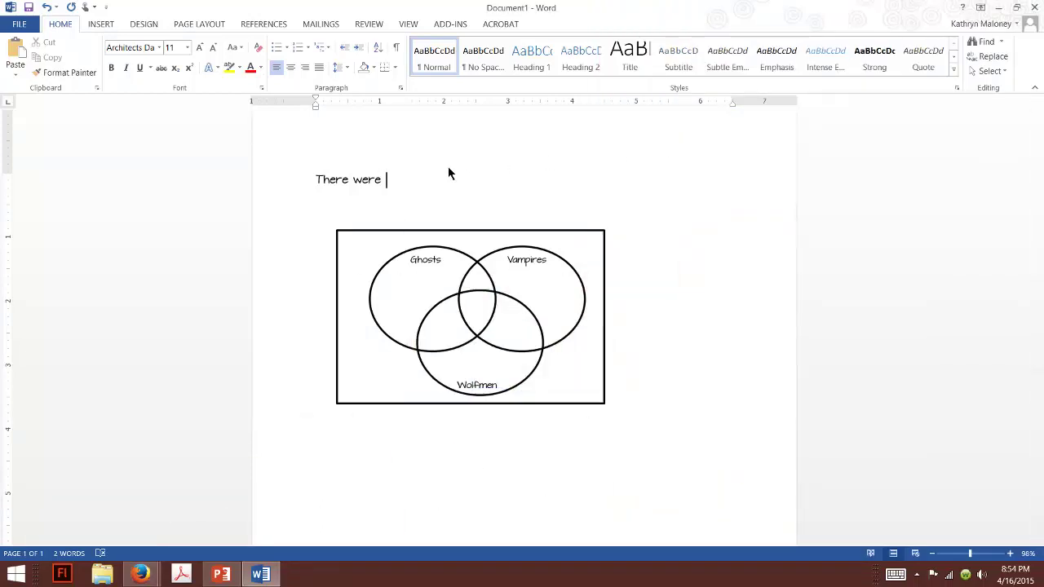
type("67 guests at the Halloween party")
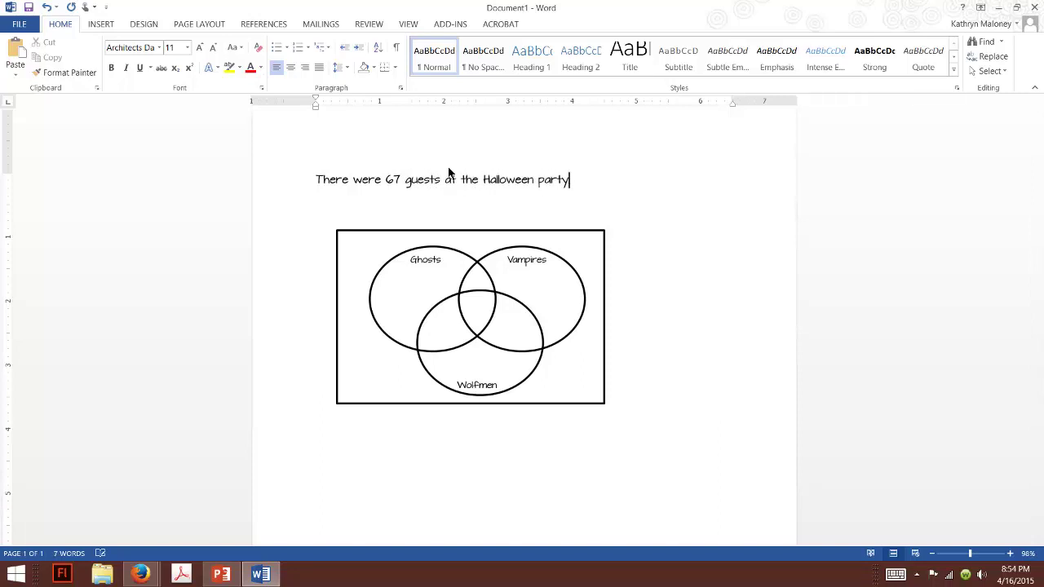
type(".")
mouse_move(140, 575)
left_click(220, 532)
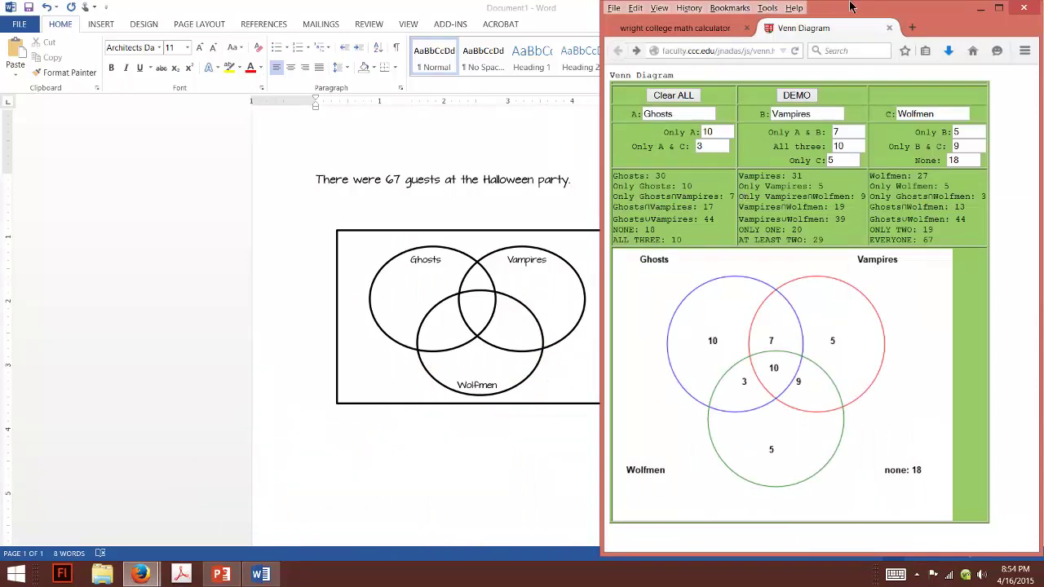
left_click_drag(850, 11, 884, 12)
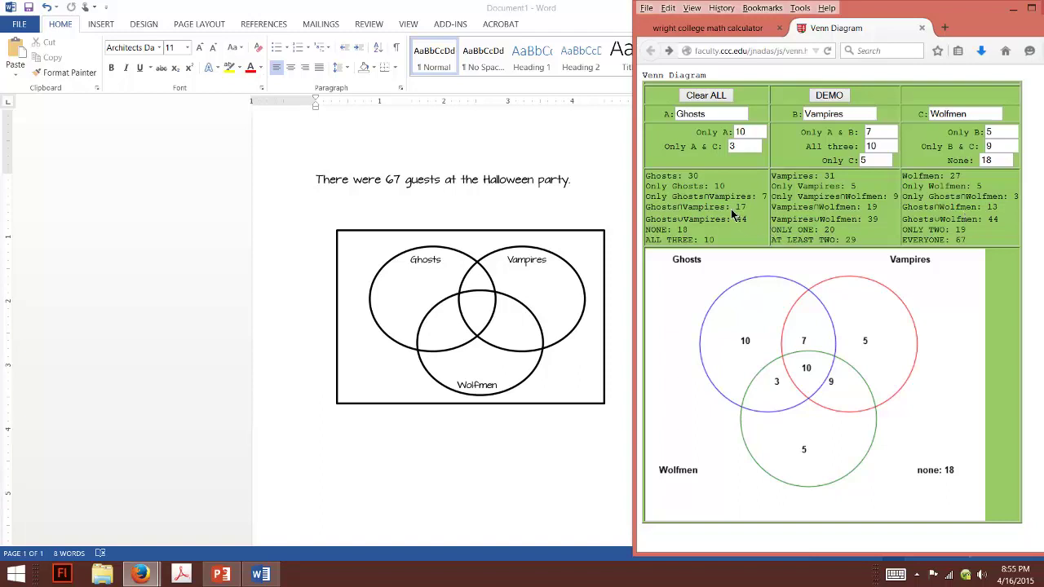
Copy the Ghosts∩Vampires: label from the calculator and paste it after the Word sentence
left_click_drag(733, 210, 647, 208)
right_click(665, 217)
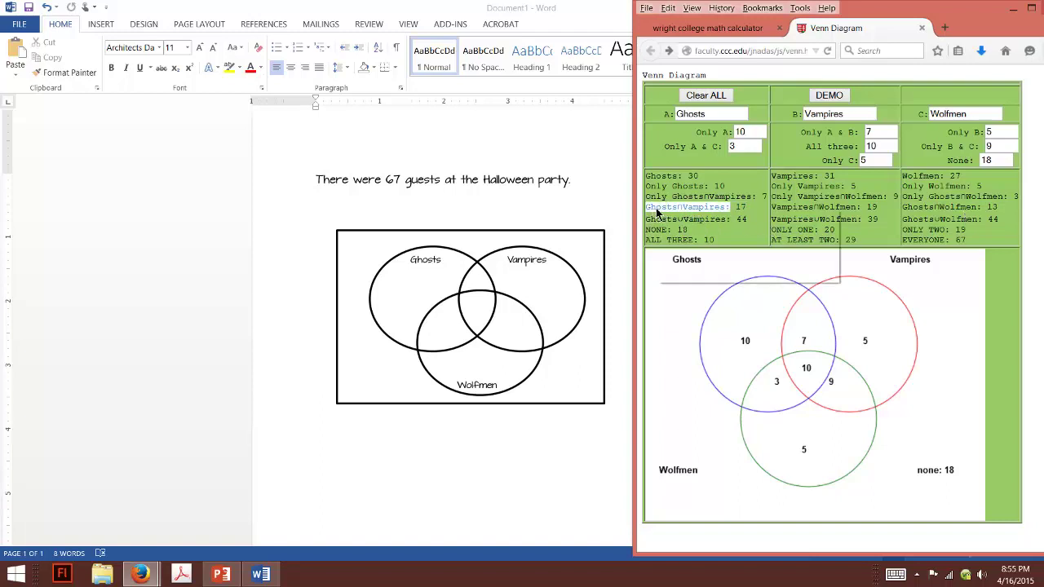
left_click(665, 217)
left_click(550, 213)
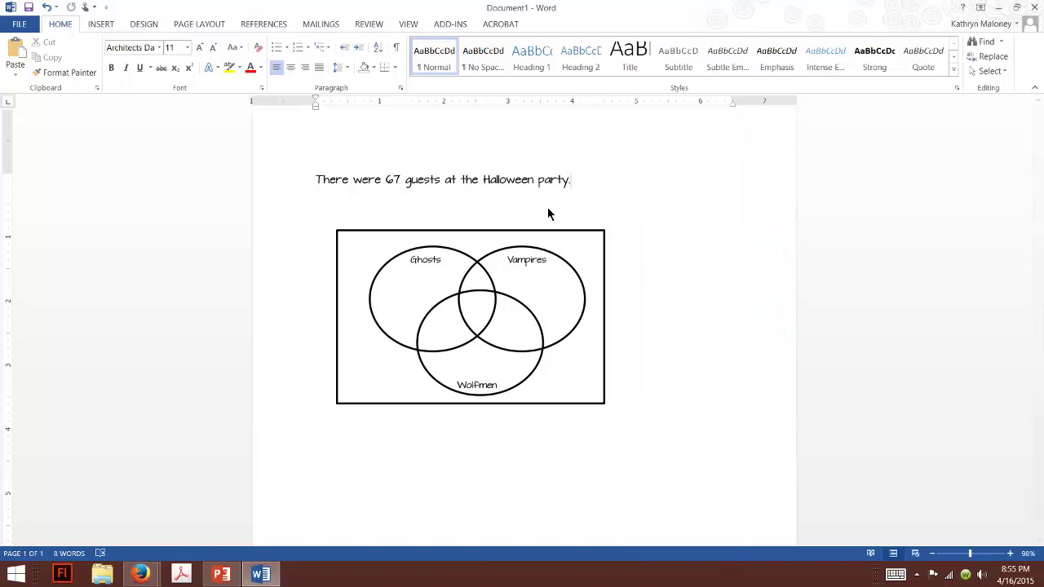
right_click(586, 184)
left_click(614, 239)
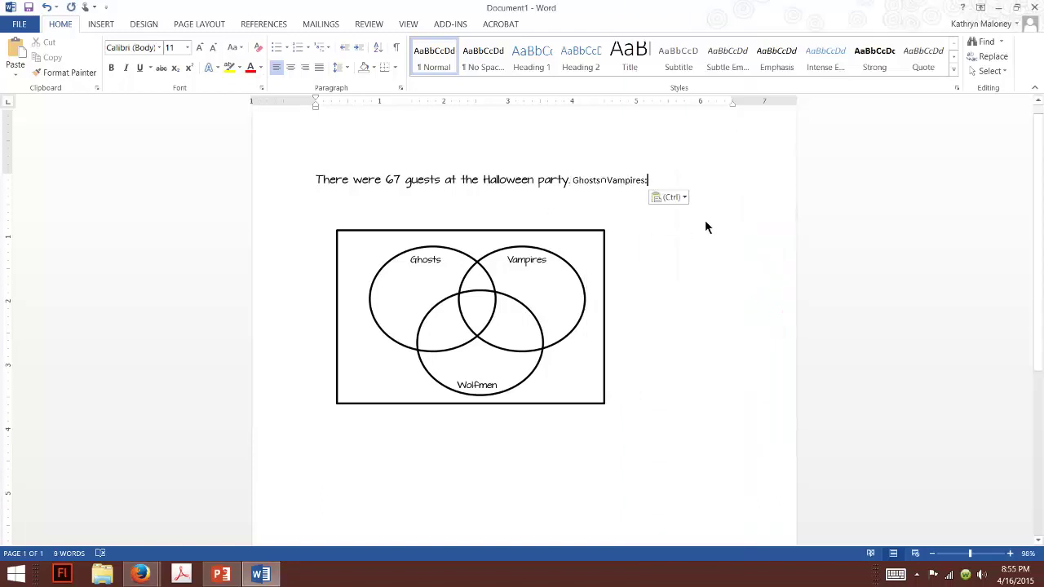
Set the pasted Ghosts∩Vampires: label in the Architects Daughter font
double_click(573, 182)
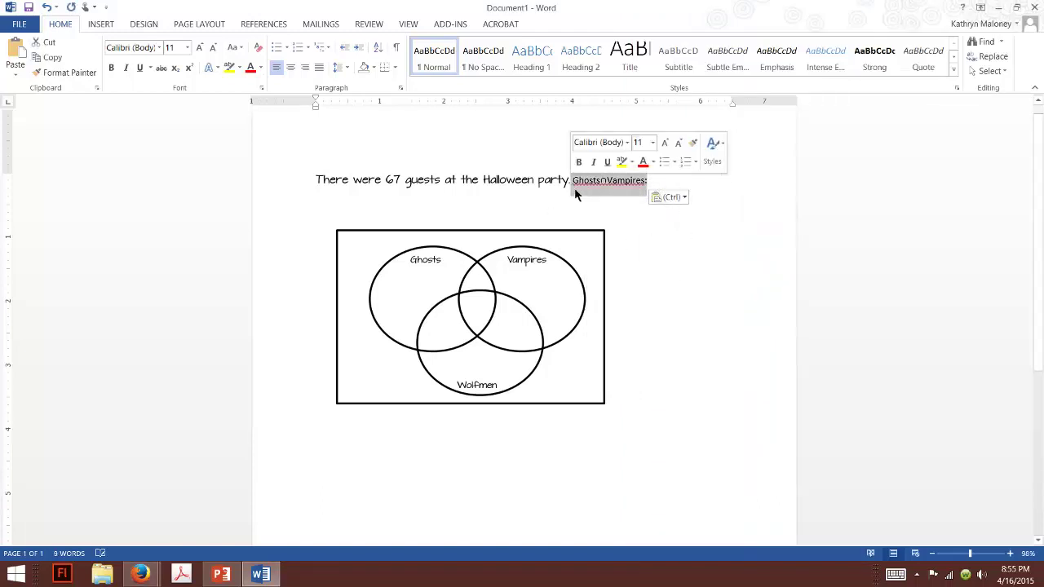
left_click(159, 47)
left_click(141, 124)
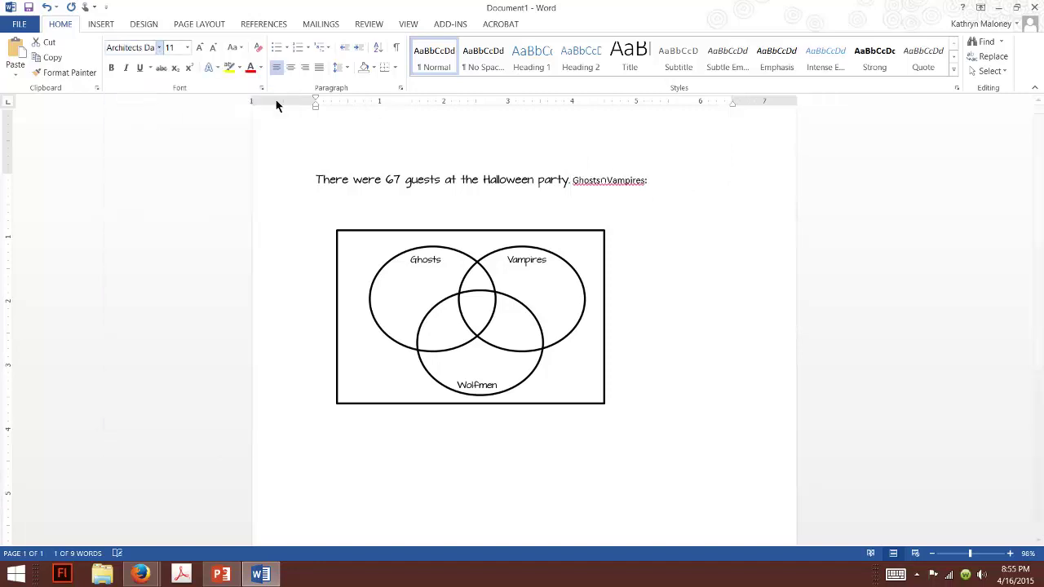
left_click(664, 217)
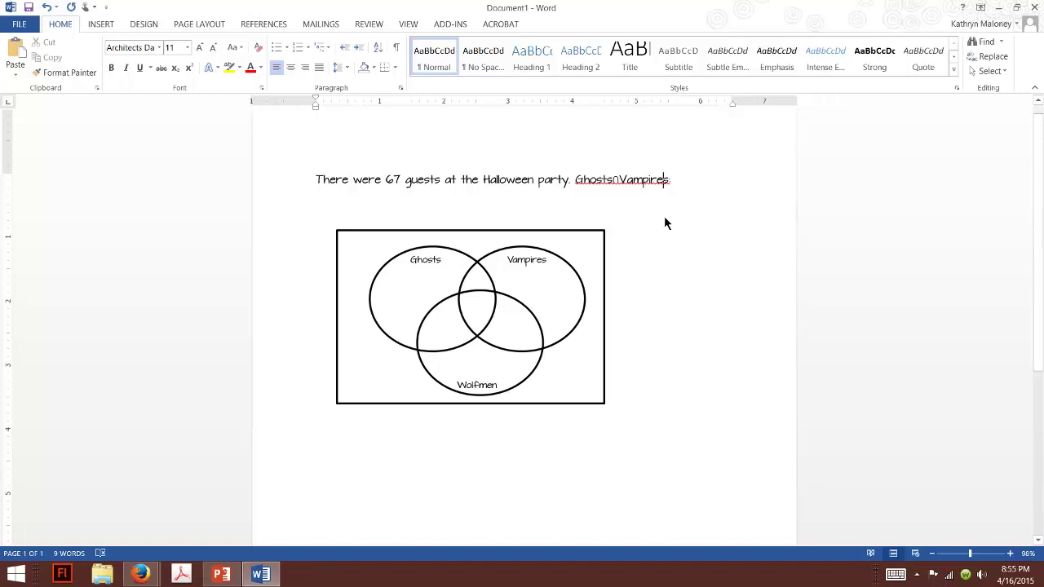
key("alt+Tab")
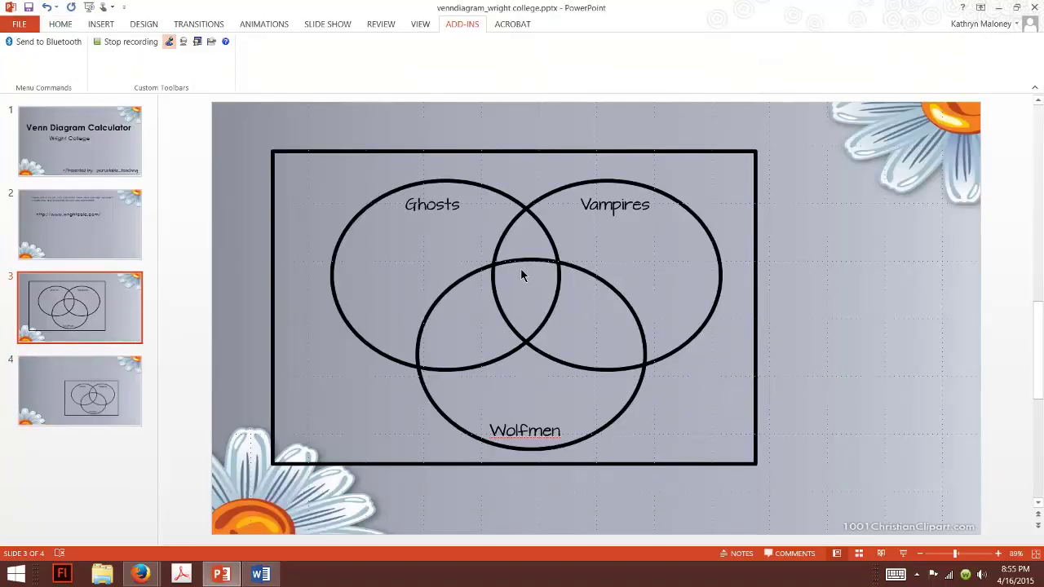